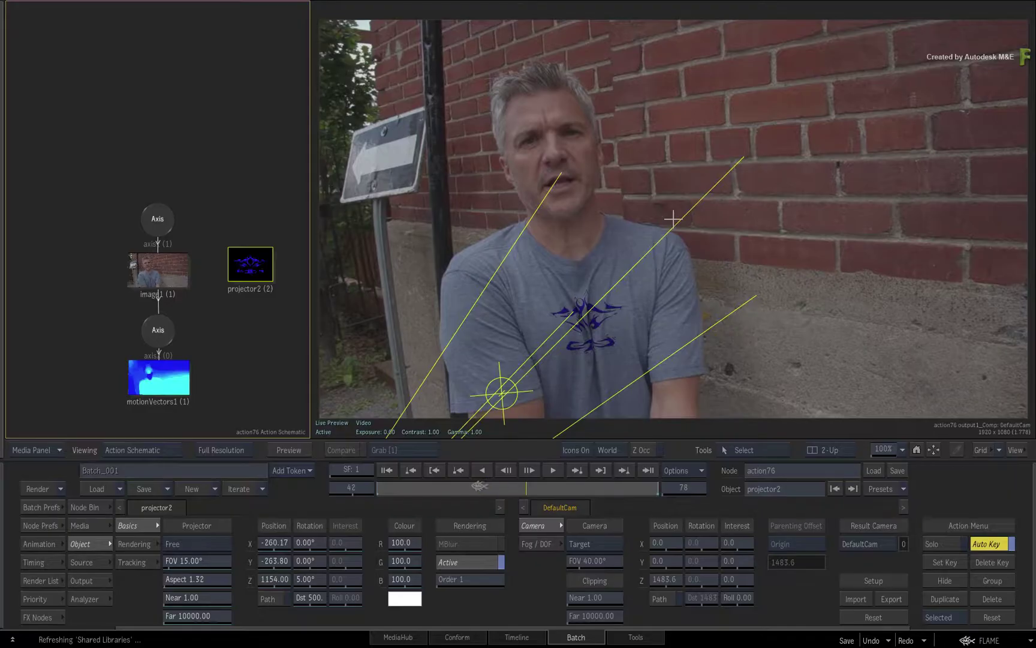
left_click(424, 487)
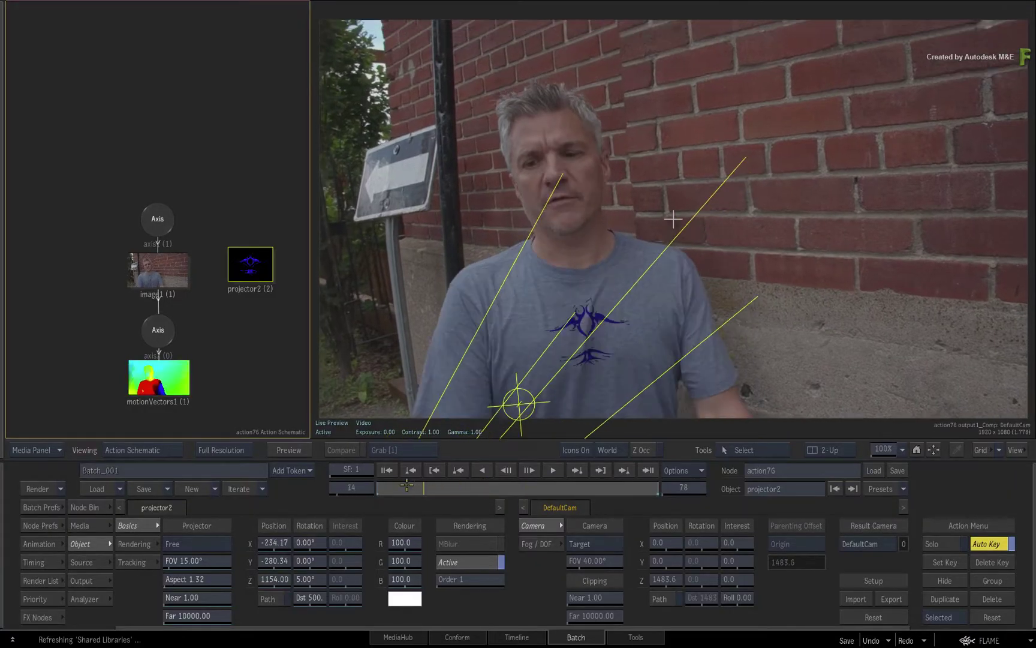
left_click_drag(392, 484, 510, 487)
scroll(694, 326, "up", 3)
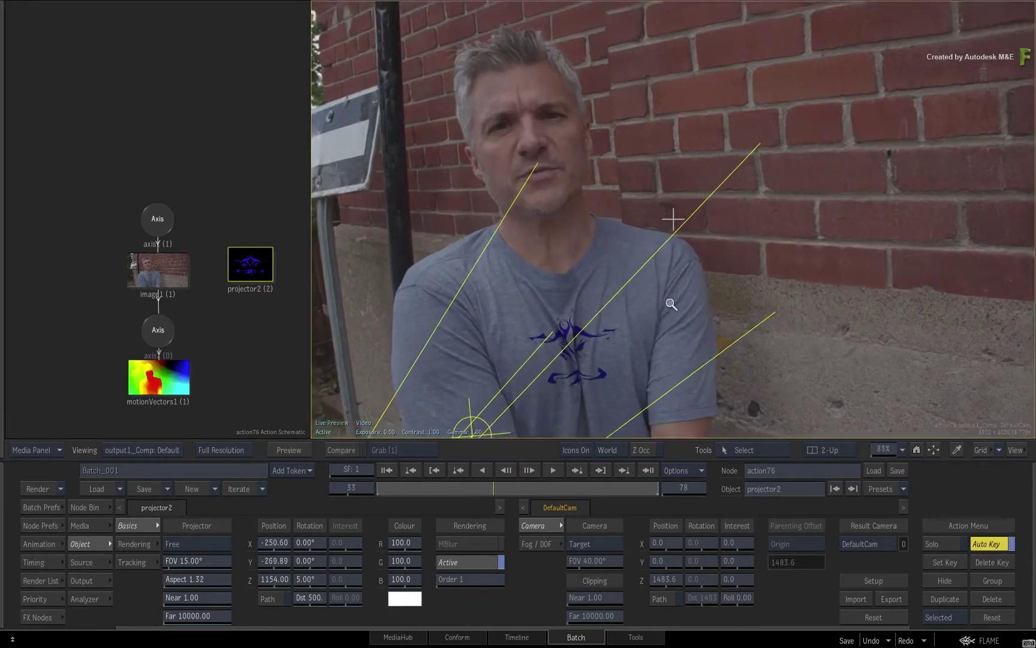
scroll(758, 264, "up", 4)
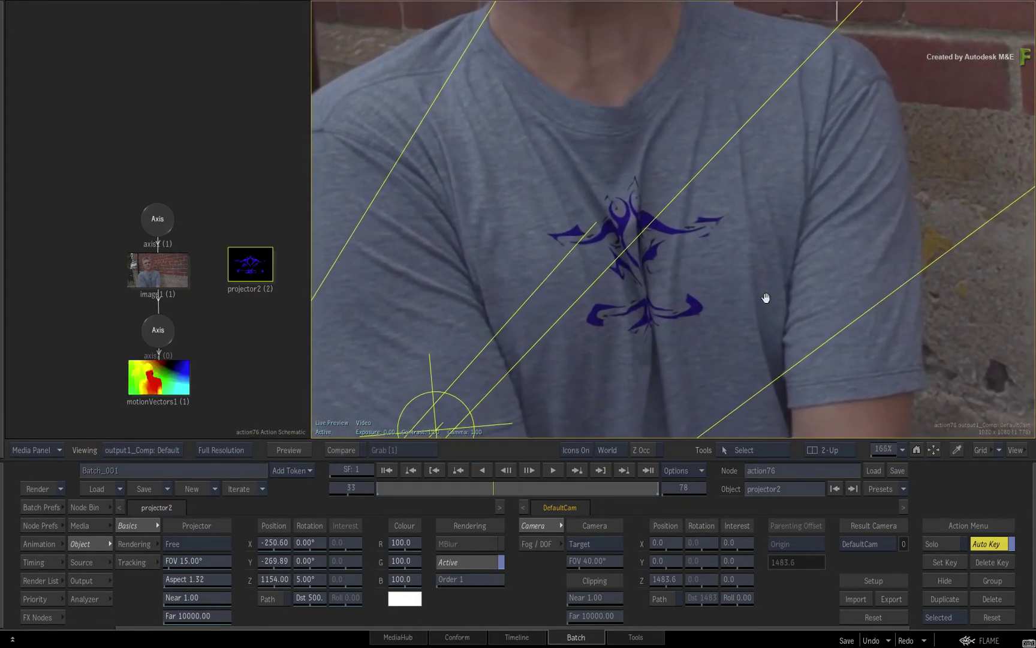
left_click_drag(492, 489, 544, 490)
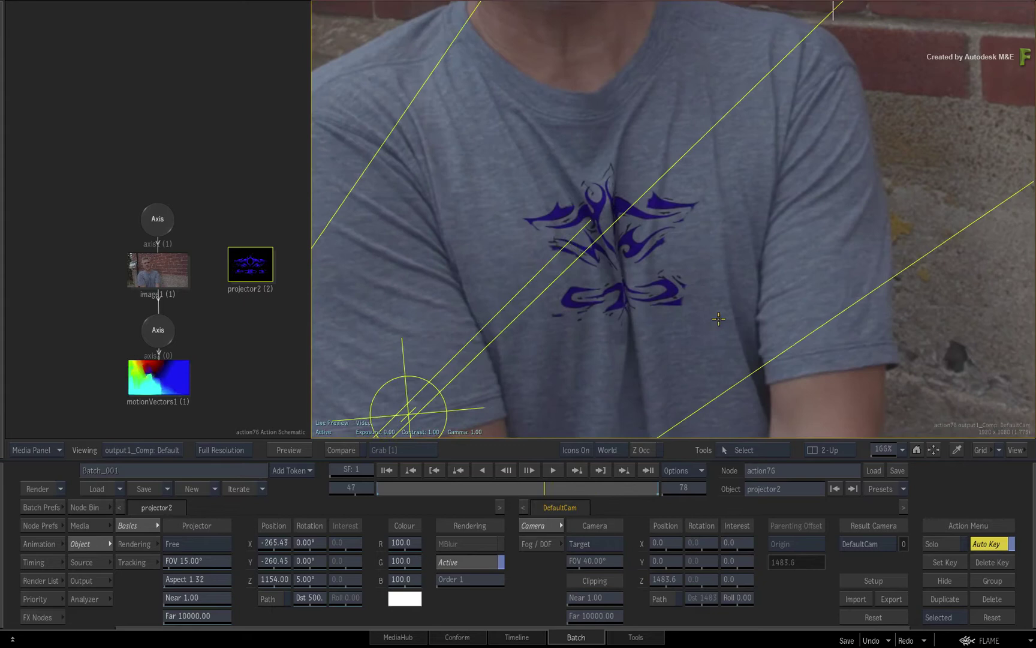
scroll(689, 329, "down", 2)
scroll(689, 329, "down", 2)
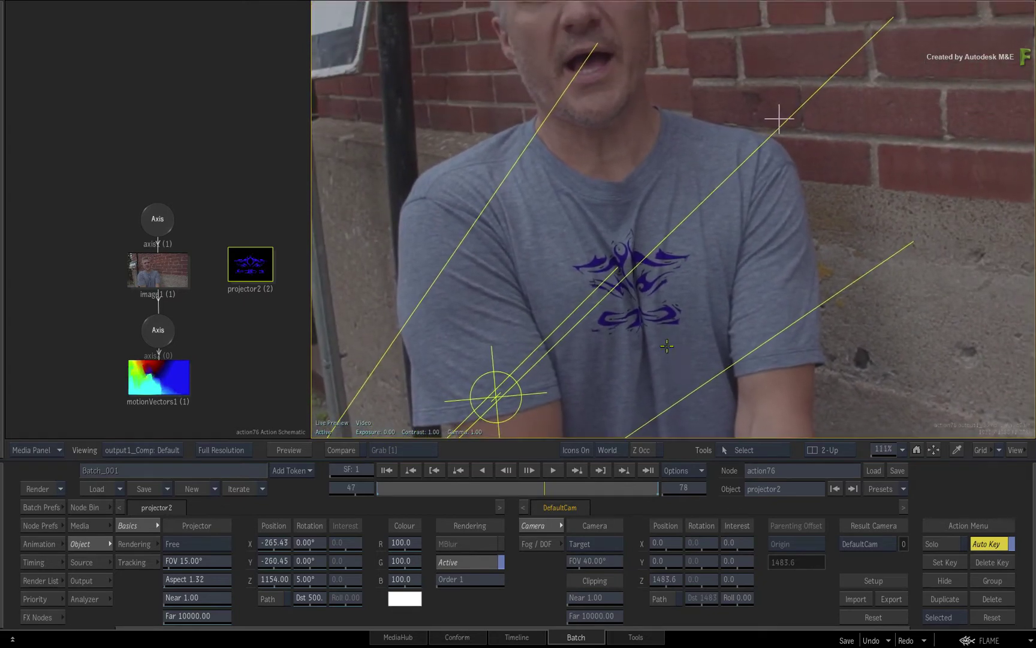
left_click_drag(538, 483, 568, 484)
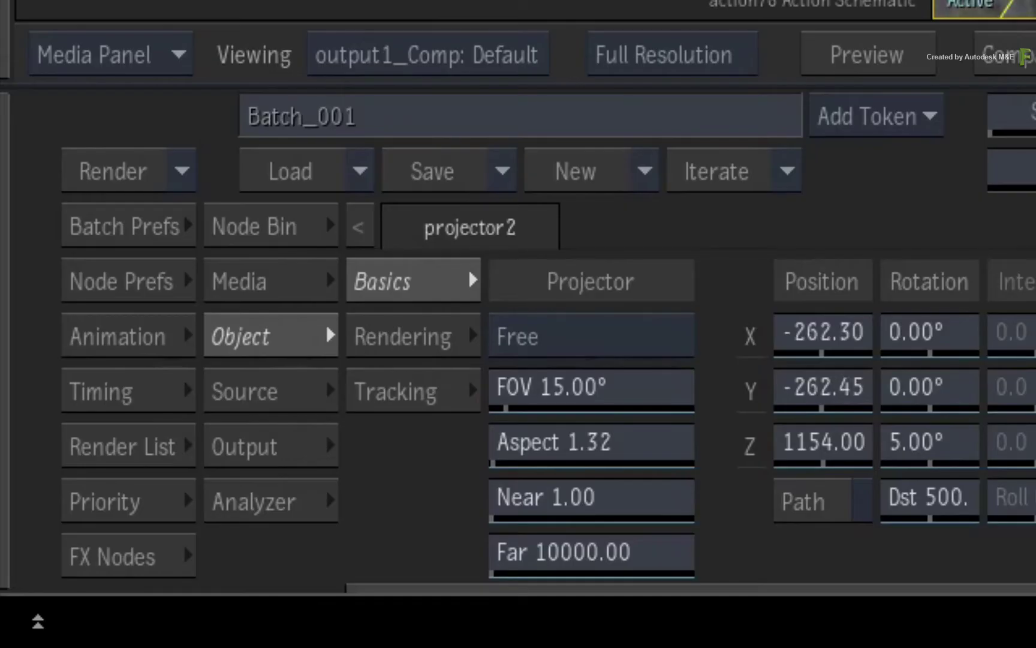
left_click_drag(779, 645, 863, 154)
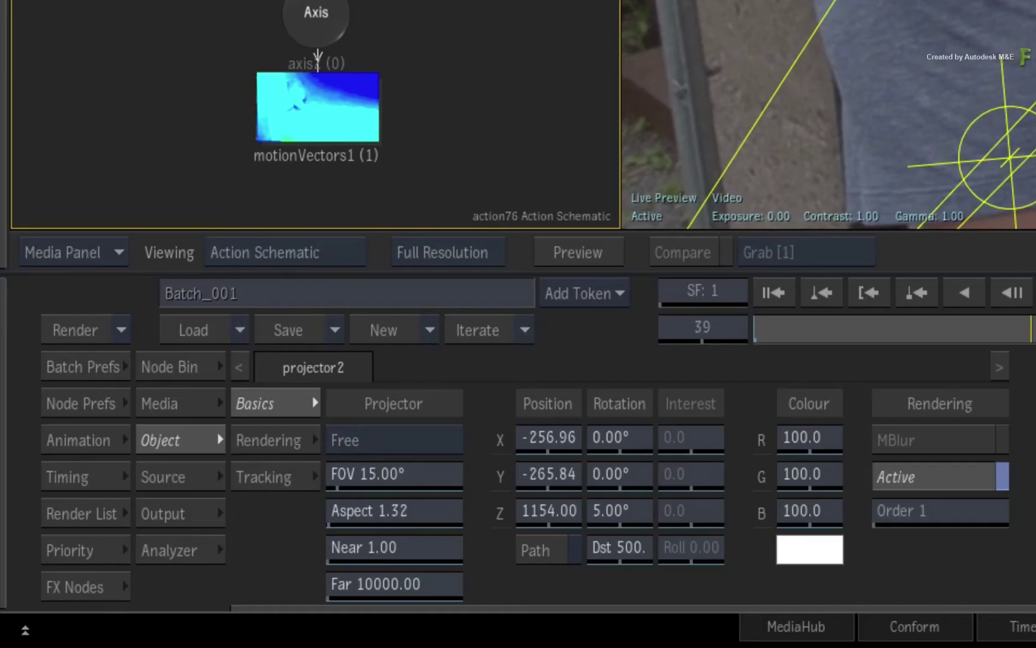
Step: Show projector2's Tracking settings in Motion Warp mode, with motion-vector softness at 0.00%
left_click(133, 562)
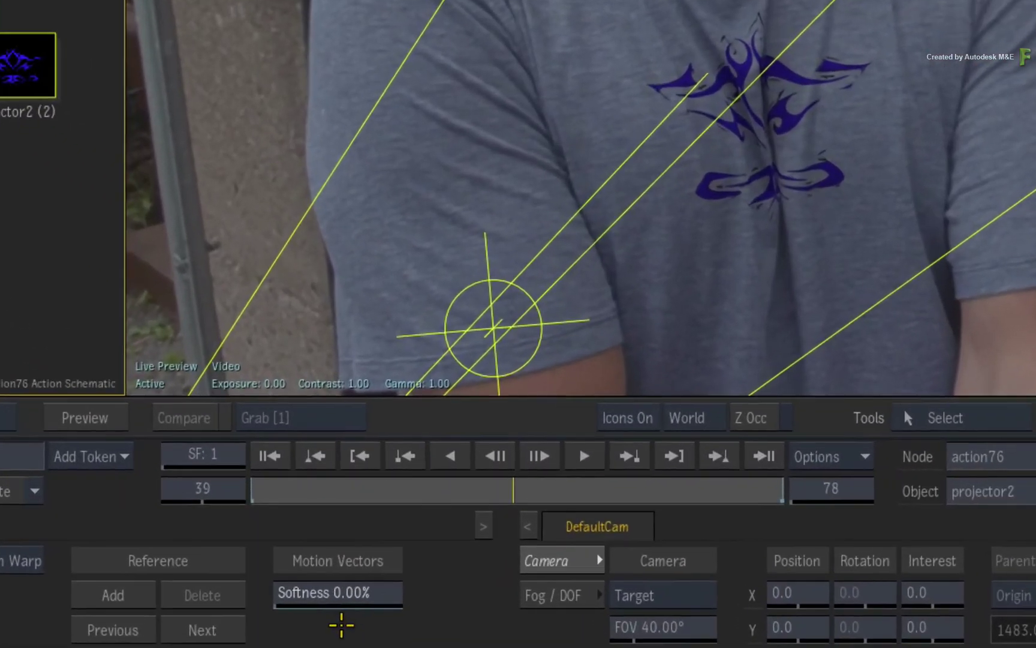
Step: Switch the viewer to Icons Off and raise motion-vector softness to 0.50%
left_click(627, 418)
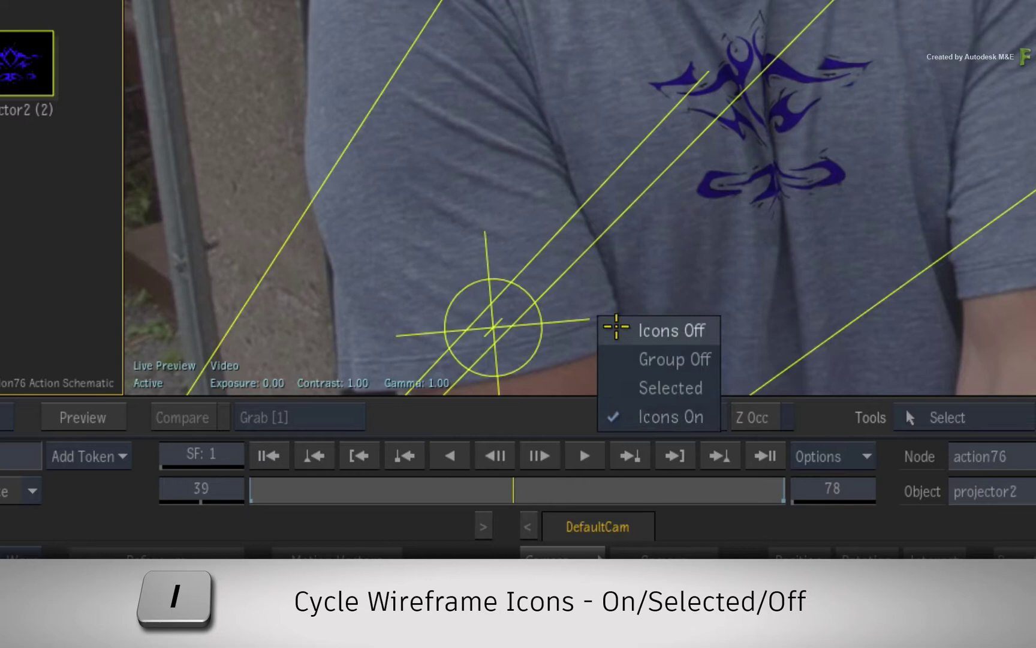
left_click(609, 326)
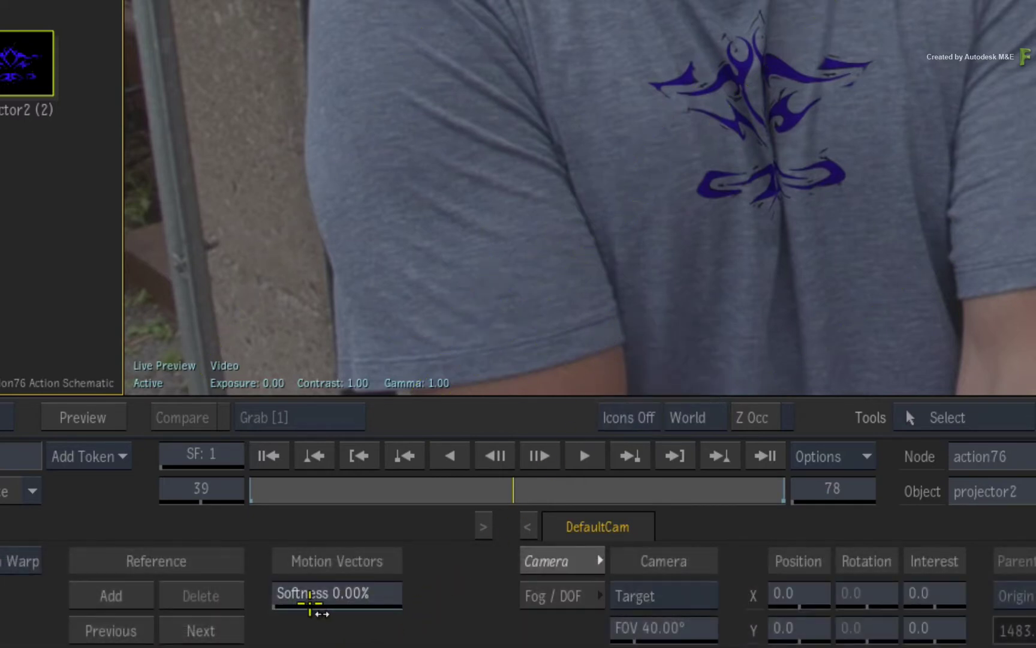
mouse_move(300, 599)
left_mouse_down()
mouse_move(321, 579)
mouse_move(300, 577)
mouse_move(360, 581)
mouse_move(403, 569)
mouse_move(352, 584)
mouse_move(317, 565)
mouse_move(340, 574)
mouse_move(315, 572)
mouse_move(329, 575)
mouse_move(316, 588)
left_mouse_up()
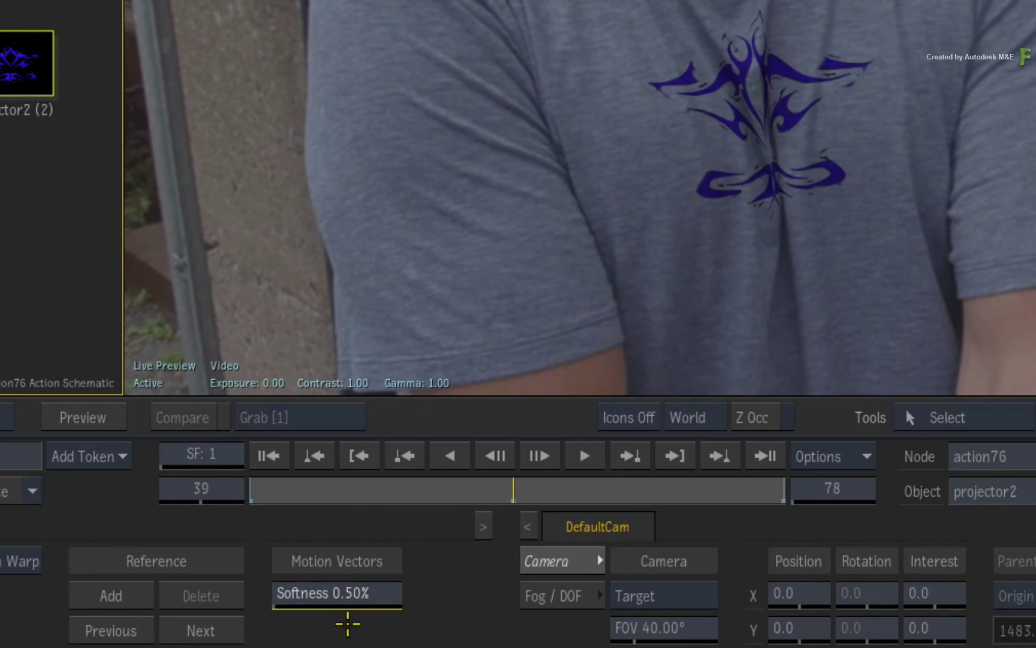
Step: Go to frame 24 and key the motion-vector softness down to 0%
left_click(204, 491)
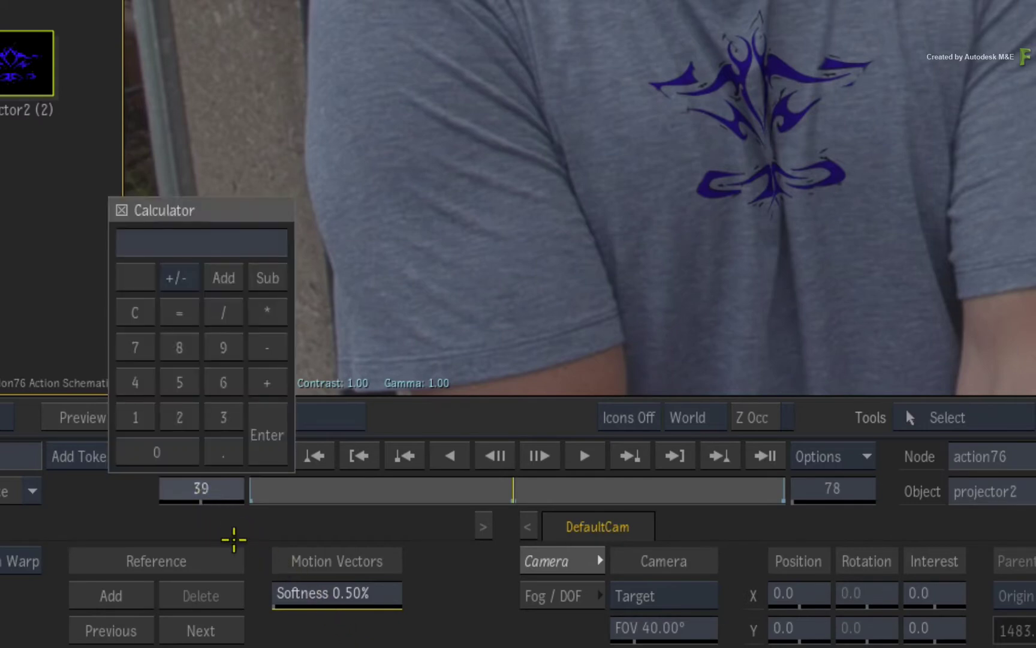
type("24")
key("Return")
left_click_drag(282, 594, 262, 539)
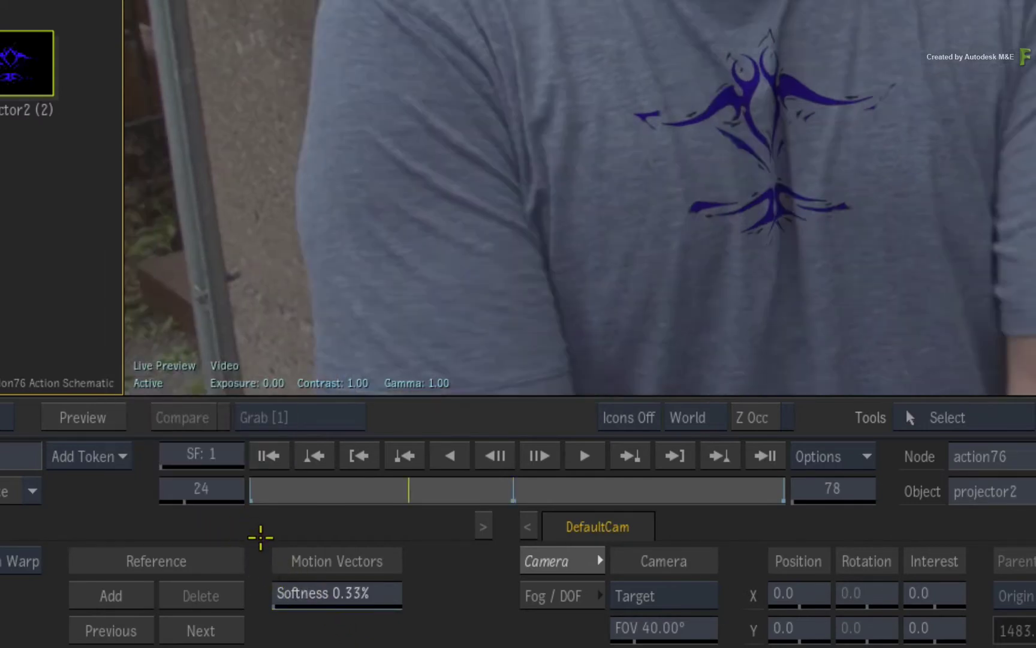
left_click_drag(339, 608, 294, 587)
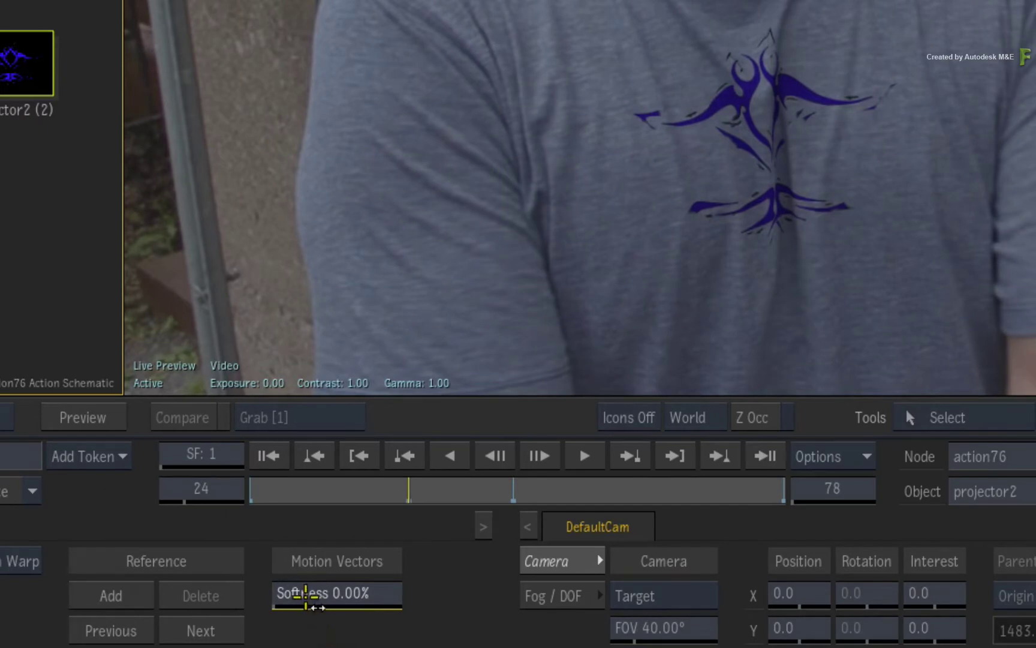
Step: Go to frame 64 and key the motion-vector softness to 0% there too
left_click(223, 498)
type("64")
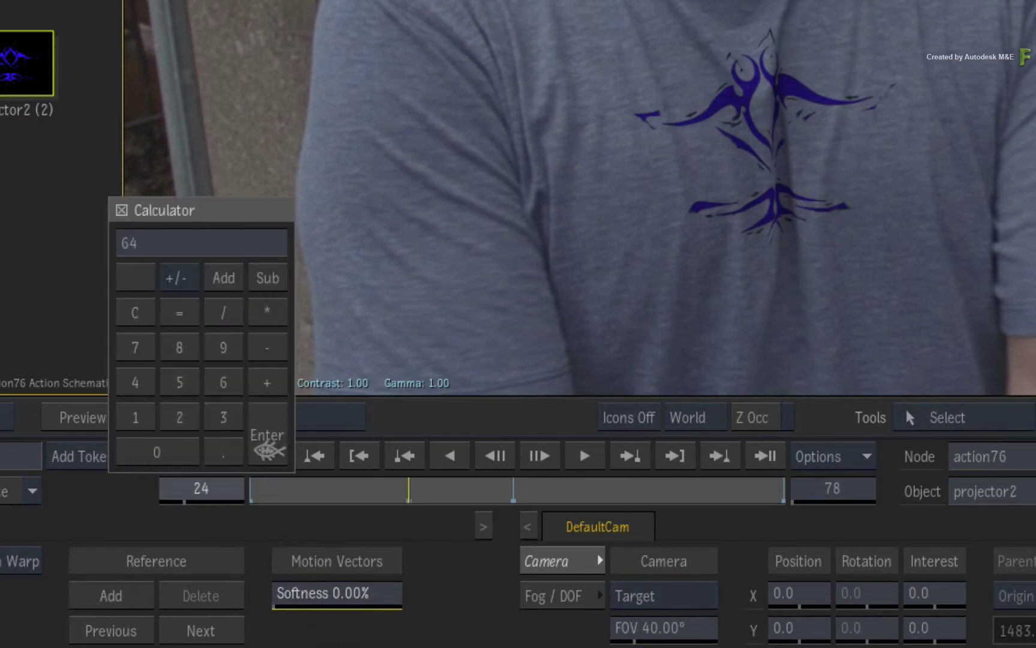
left_click(264, 437)
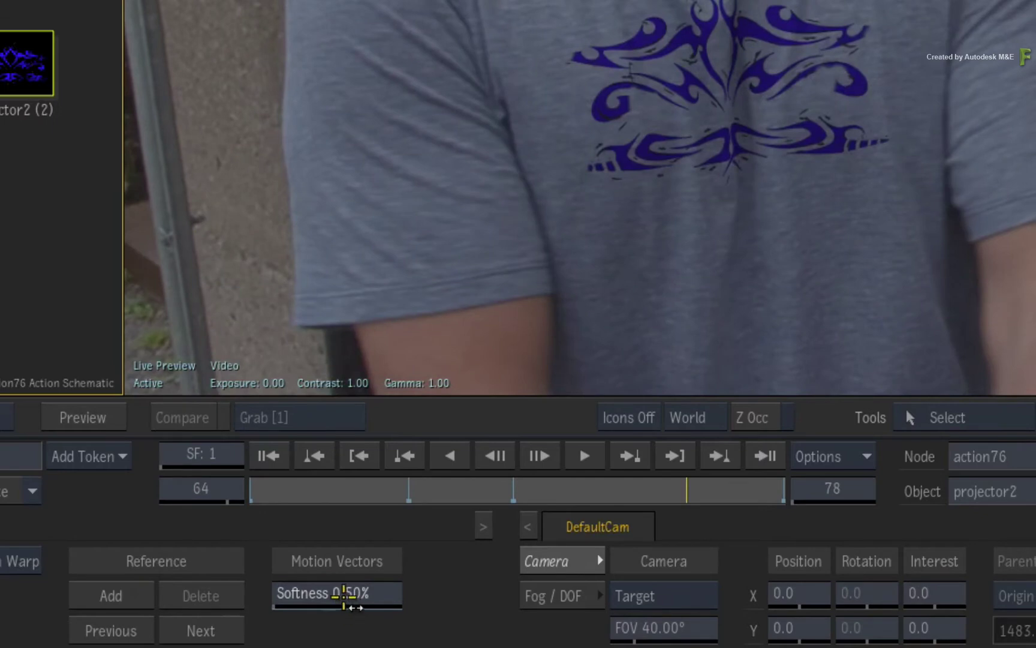
left_click_drag(346, 594, 139, 583)
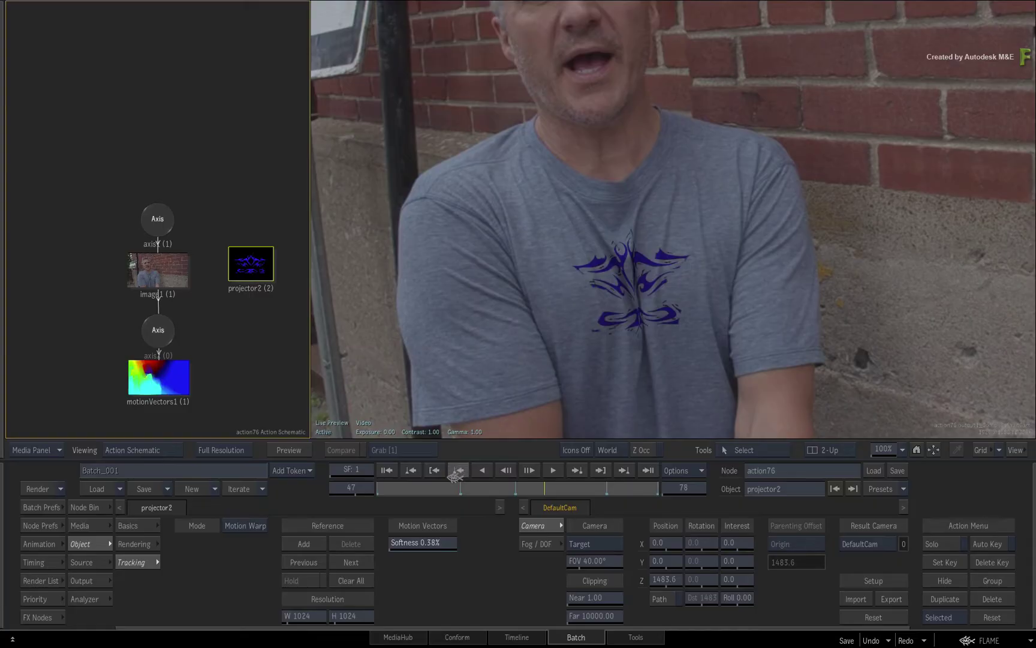
Step: Step back a few frames and scrub through the shot to review the softness-keyed logo
left_click(509, 487)
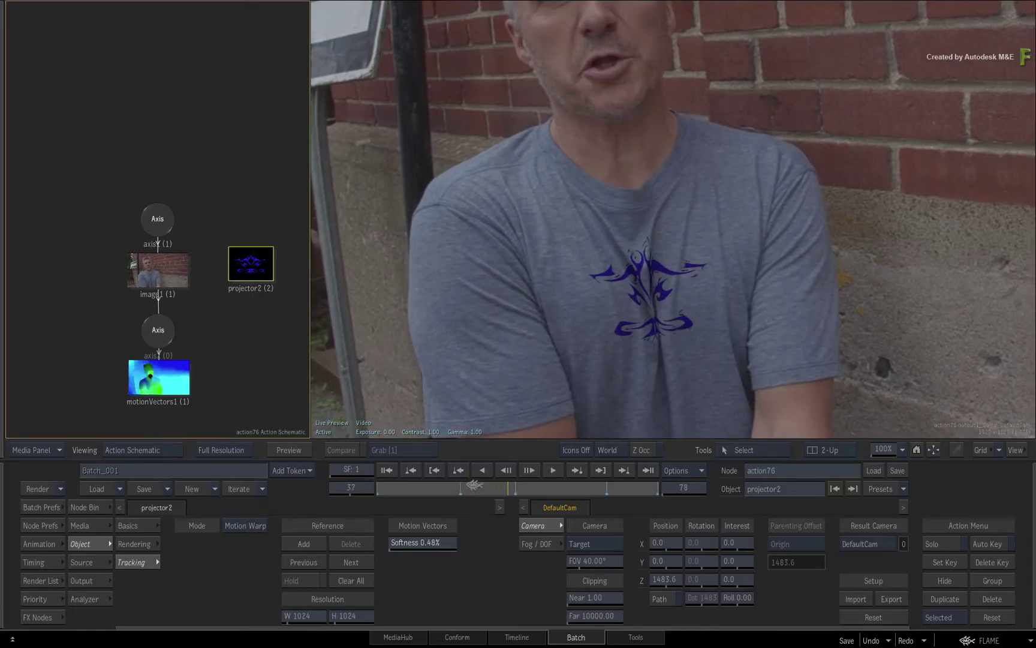
left_click(493, 487)
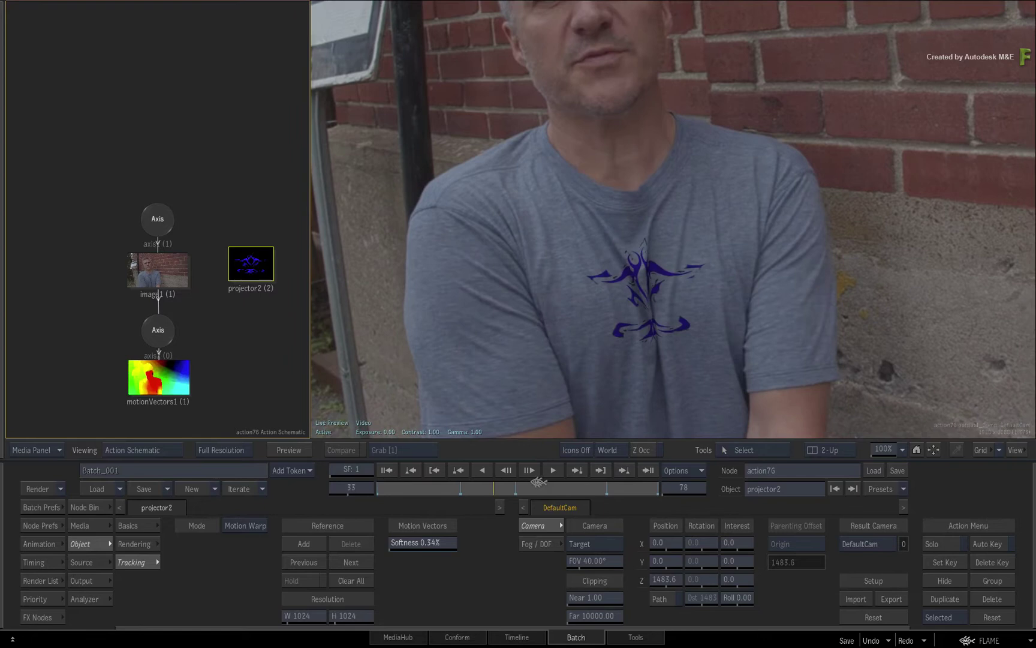
left_click_drag(538, 482, 448, 479)
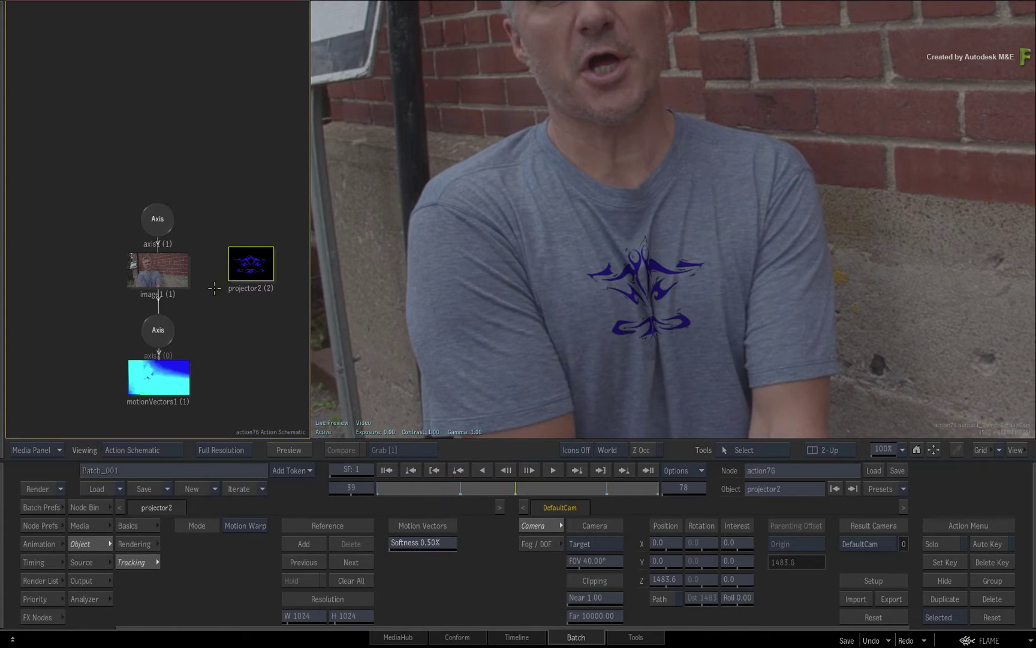
Step: Select projector2, show its Basics settings and test-drag Position X to -256.96
left_click_drag(244, 267, 243, 267)
left_click(139, 527)
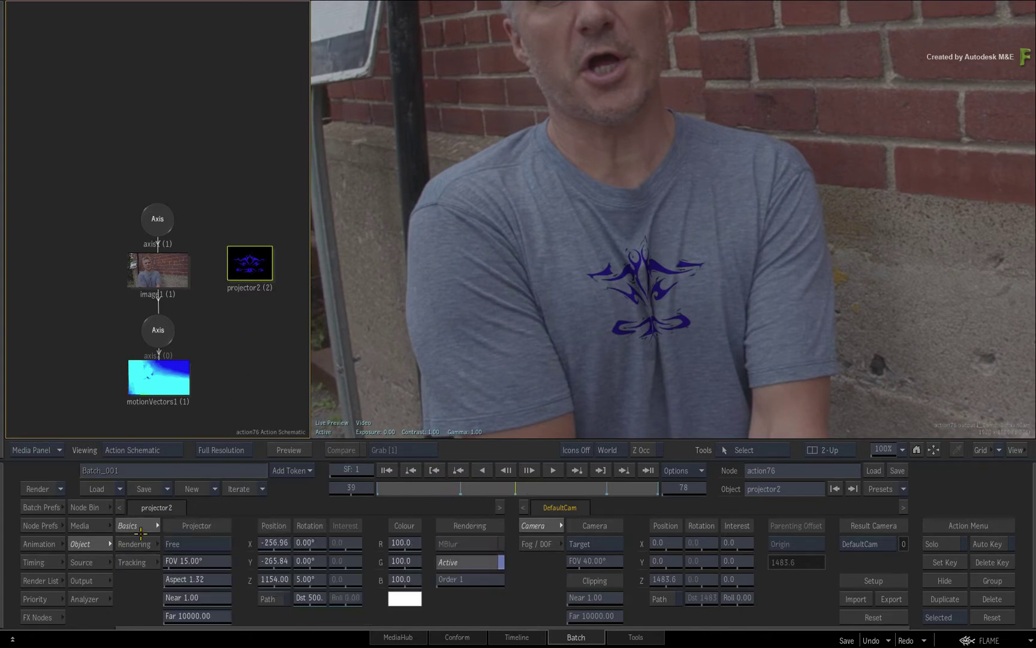
left_click_drag(275, 549, 339, 544)
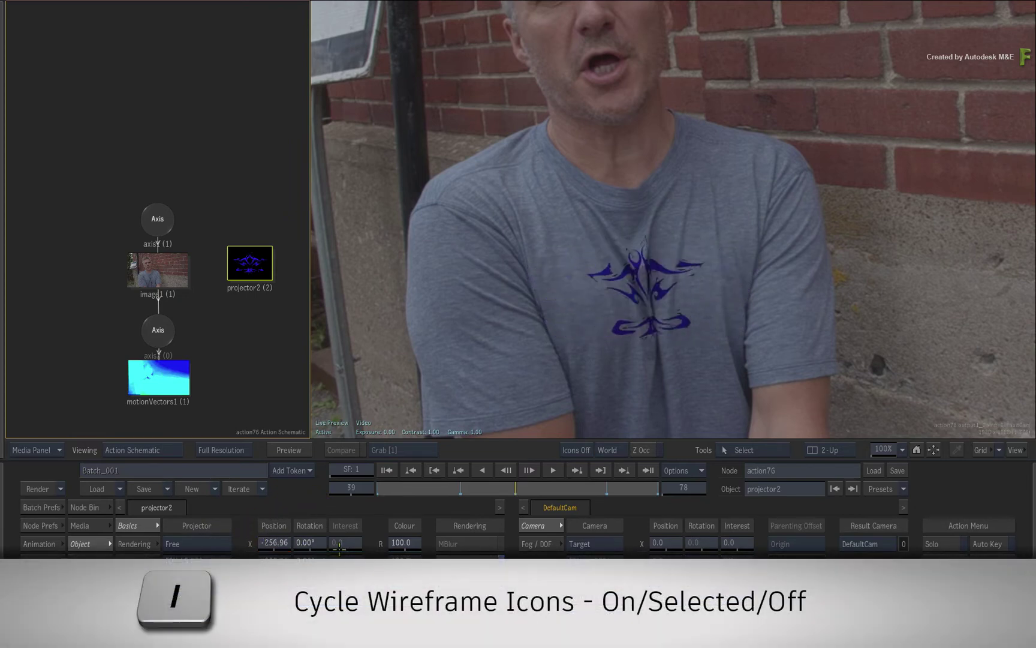
Step: Set the viewer's Icons dropdown to Icons On to overlay wireframes for all objects
left_click(585, 449)
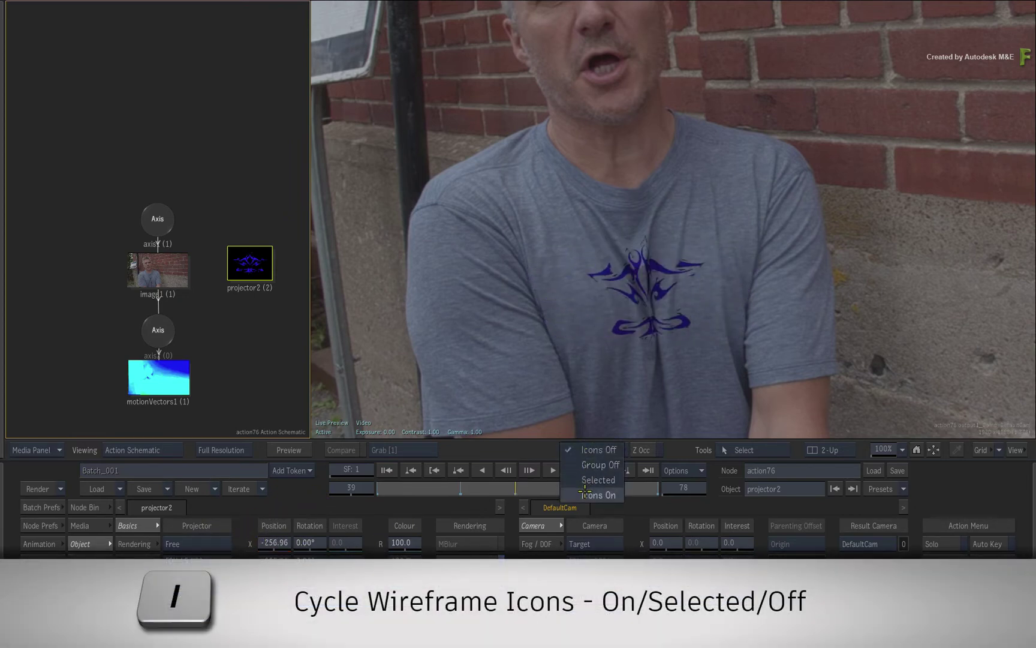
left_click(569, 497)
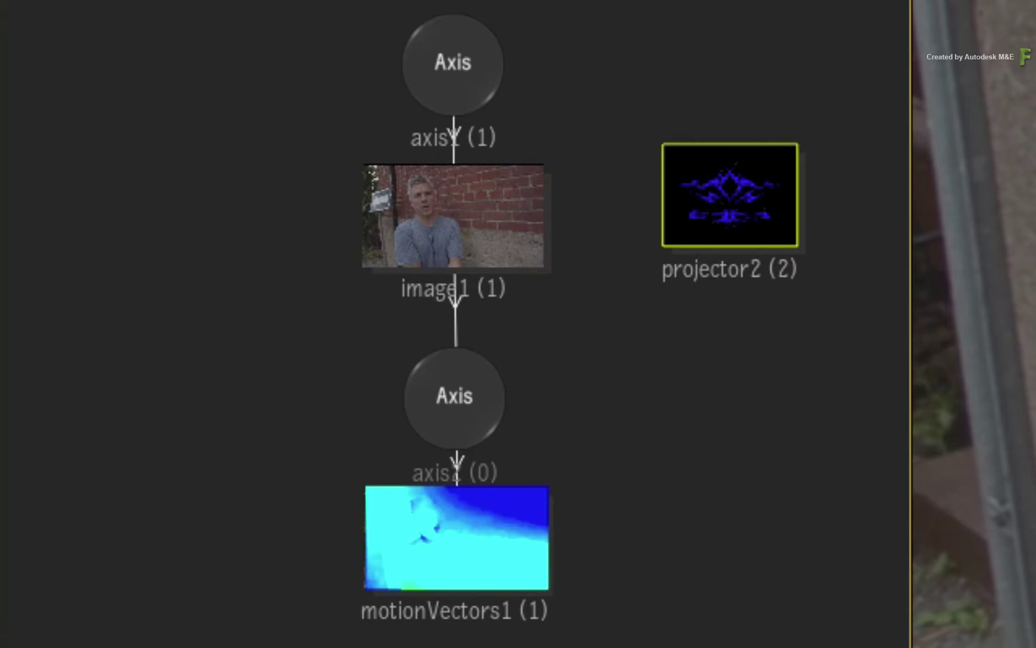
Step: Select image1 and change its Surface Type from Flat to Extended Bicubic
left_click(463, 215)
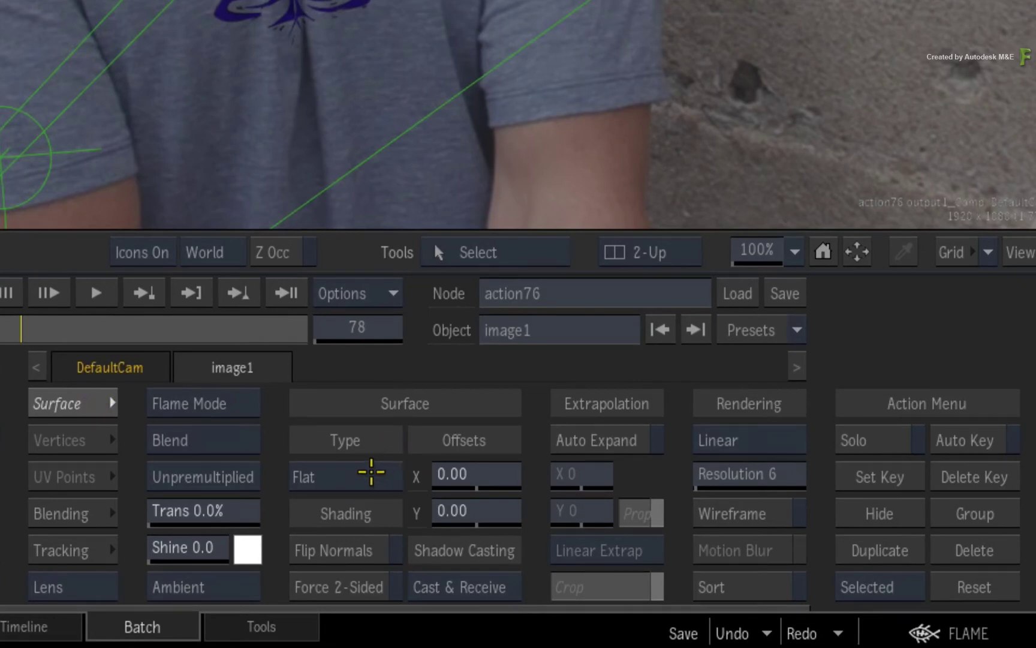
left_click(373, 473)
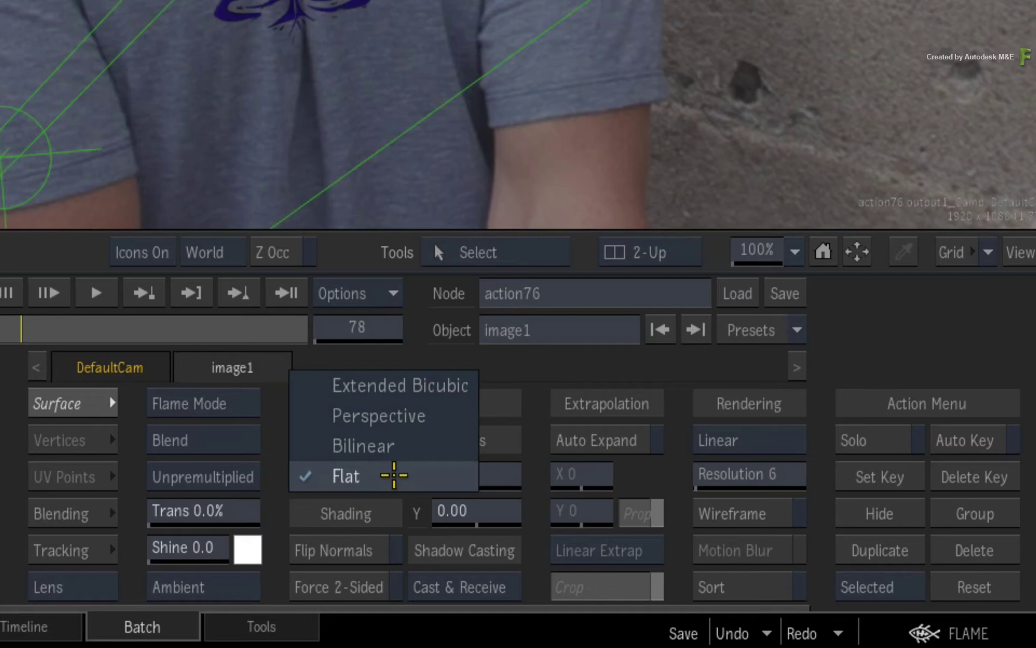
left_click(308, 388)
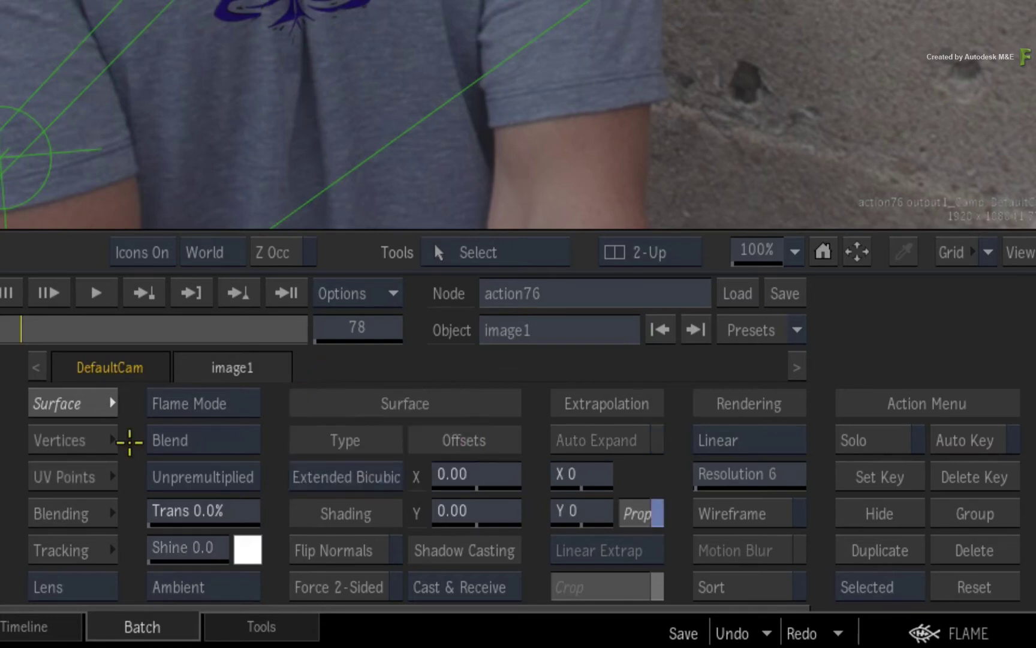
Step: Subdivide image1's surface twice on the Vertices page, undoing a test vertex move
left_click(75, 440)
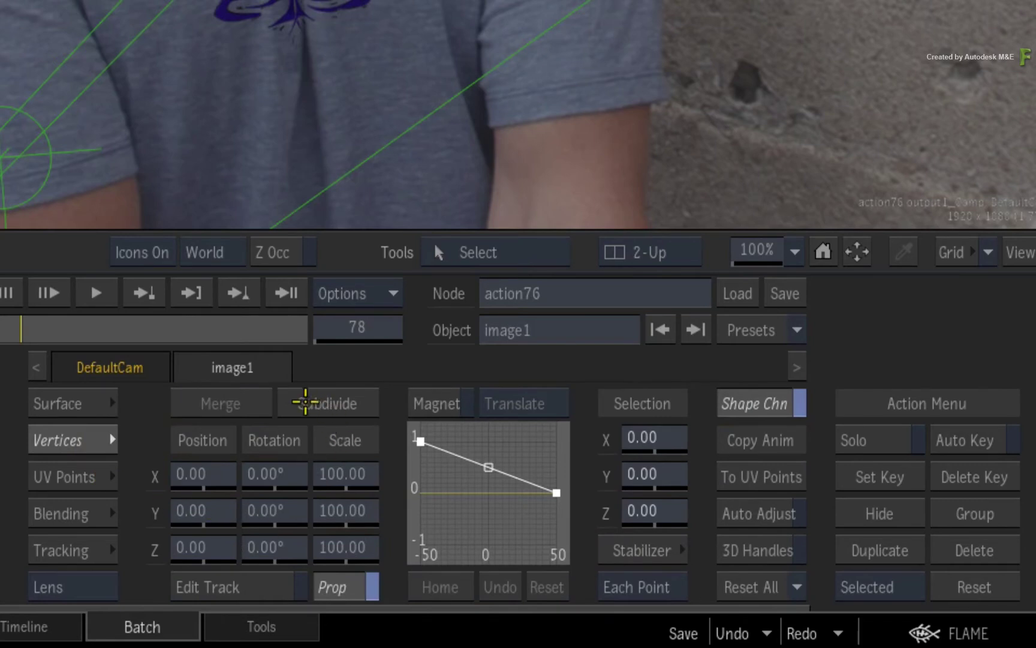
left_click(300, 402)
left_click(308, 404)
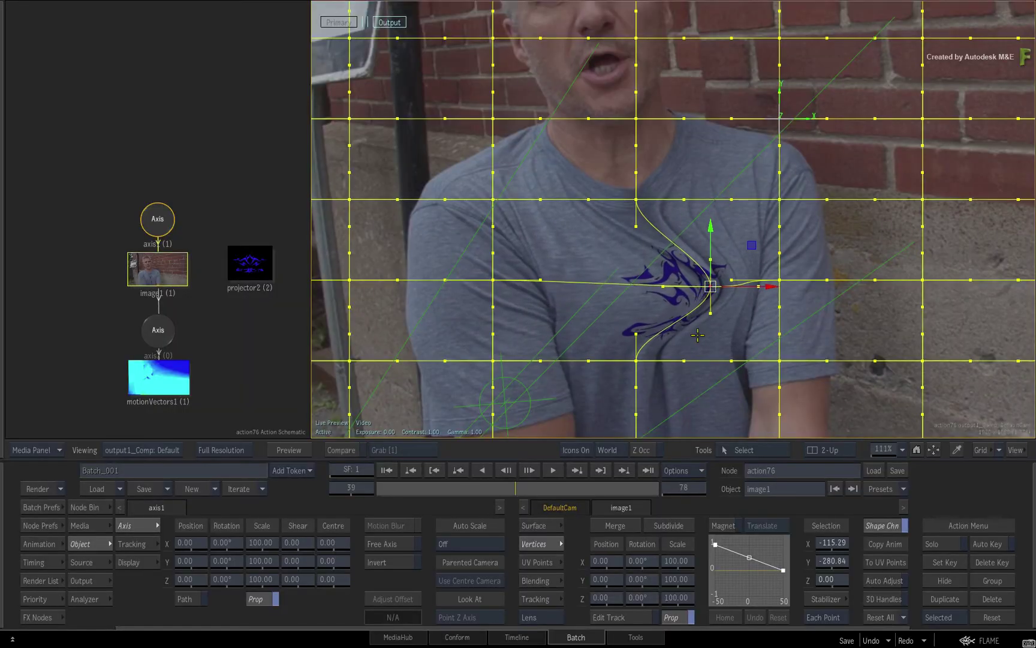
key("ctrl+z")
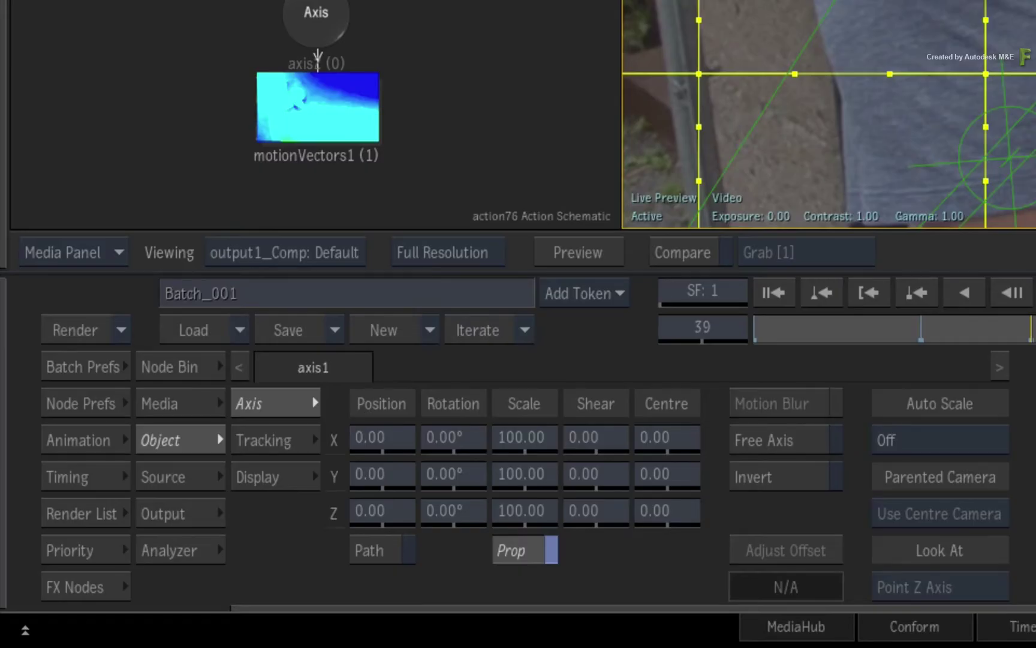
Step: Show the Action media list and select the B motion_warp_002 entry
left_click(159, 403)
left_click(841, 391)
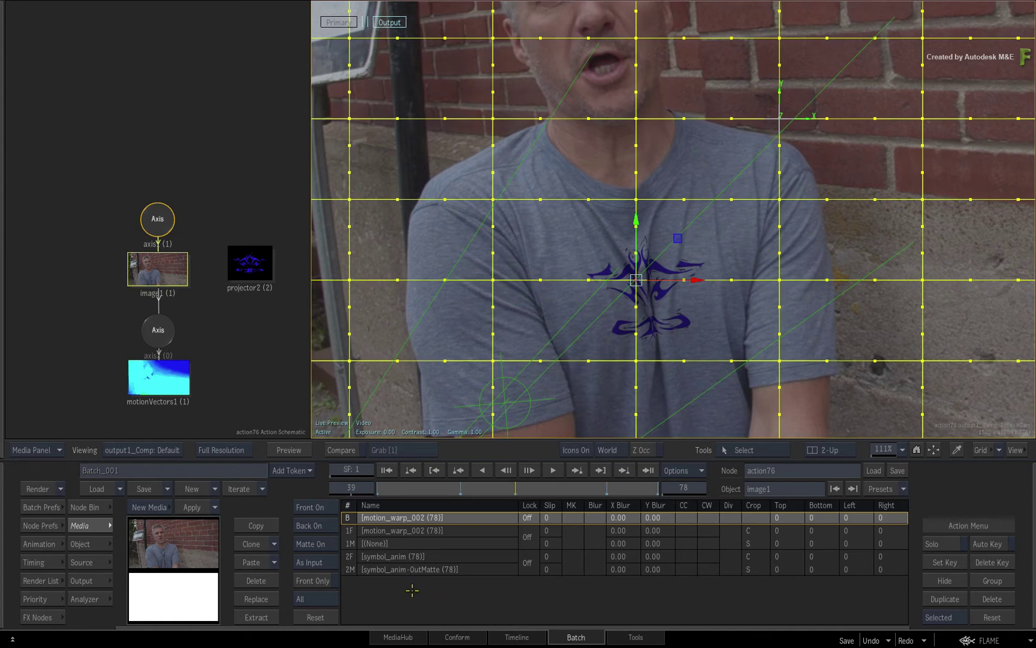
Step: Raise image1's surface transparency to 100% and toggle the full-screen viewer
double_click(155, 274)
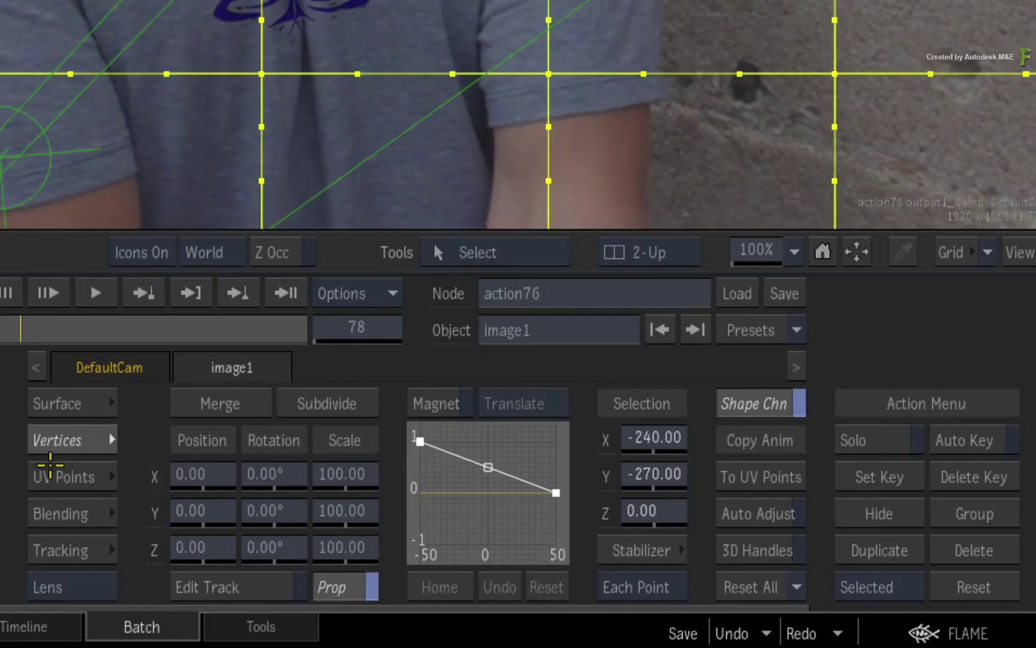
left_click(52, 403)
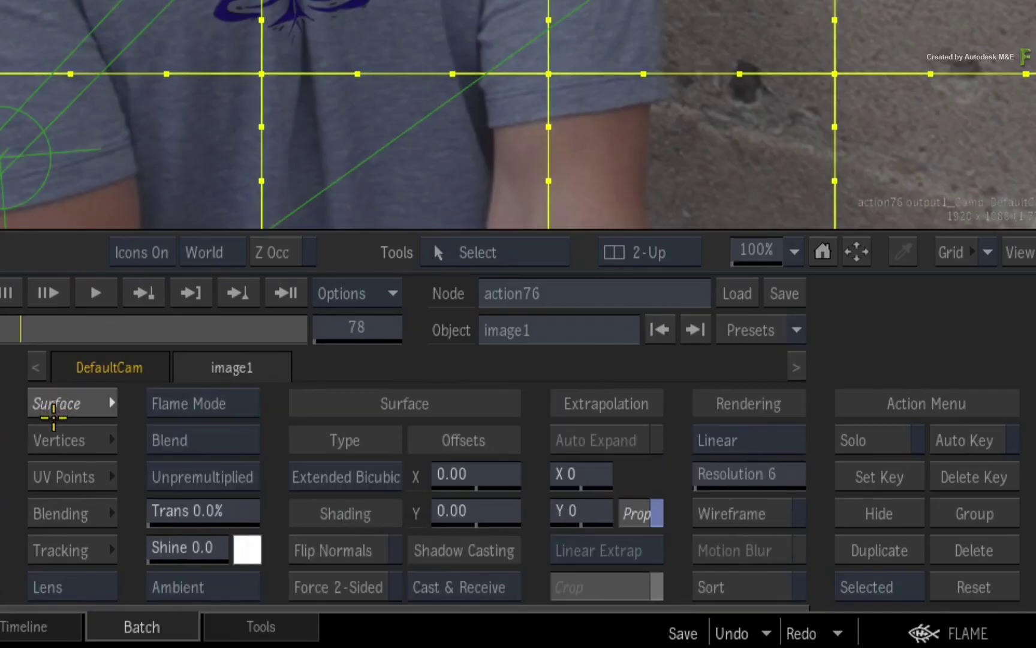
left_click_drag(187, 509, 393, 497)
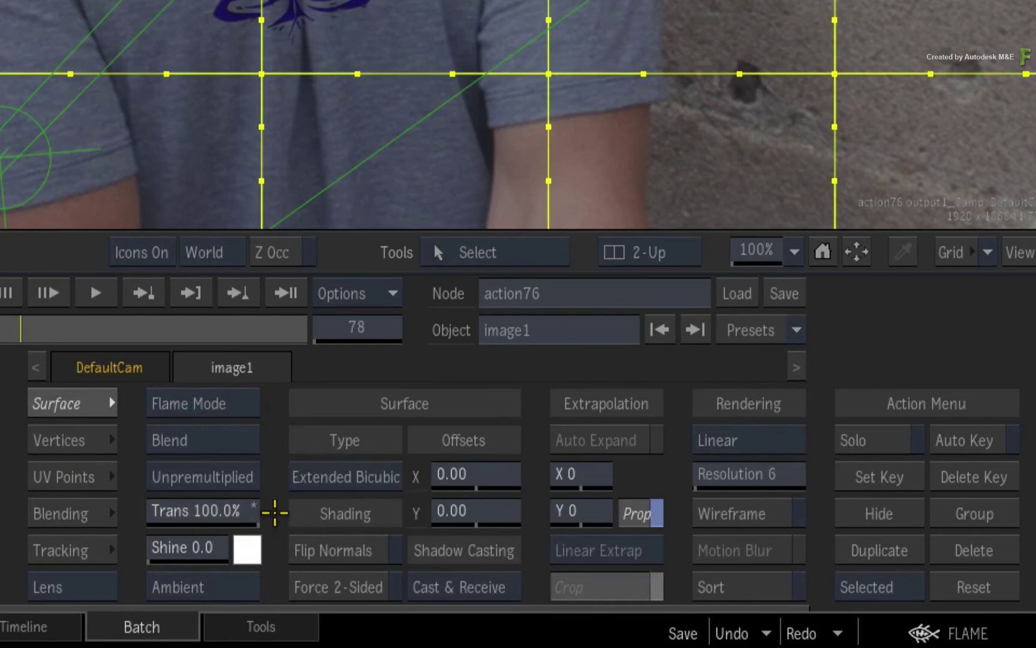
key("grave")
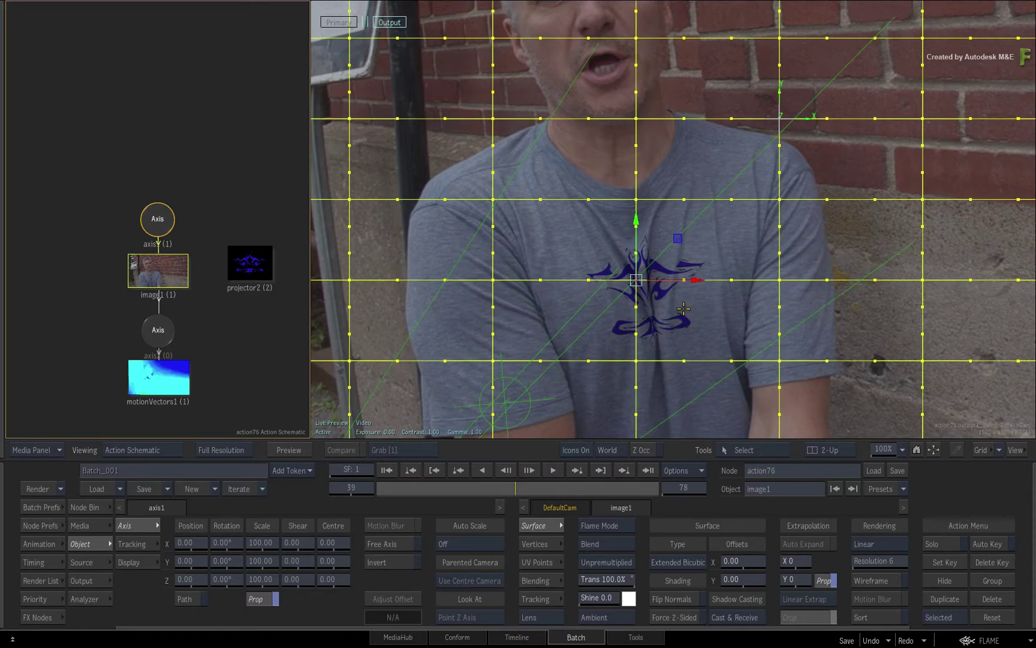
Step: Zoom in and drag the centre and lower grid vertices right to bend the logo
left_click_drag(682, 307, 744, 270)
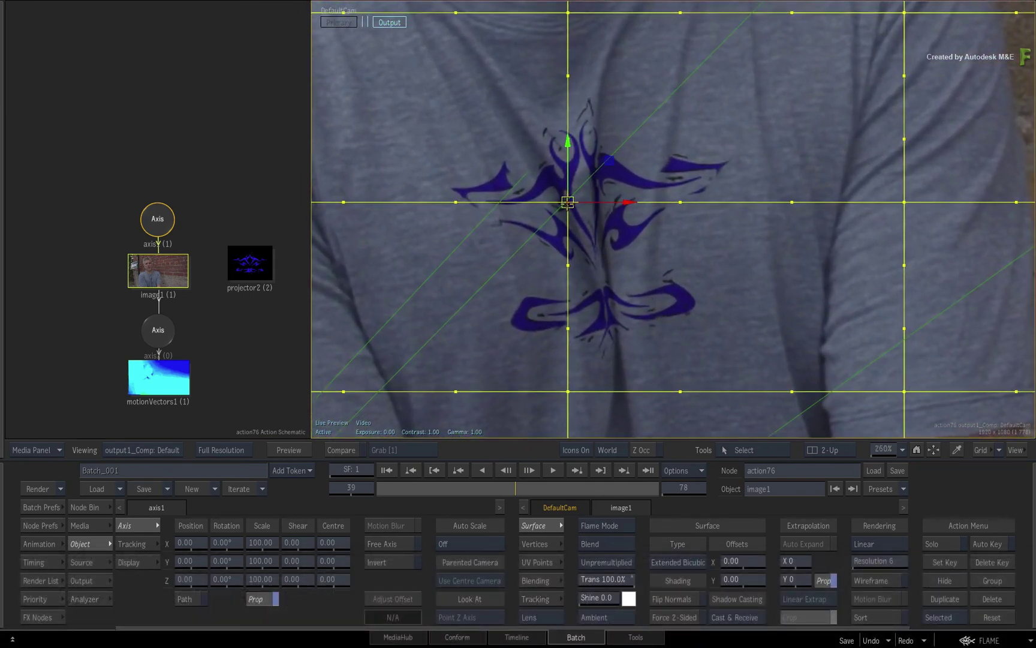
left_click_drag(568, 202, 579, 202)
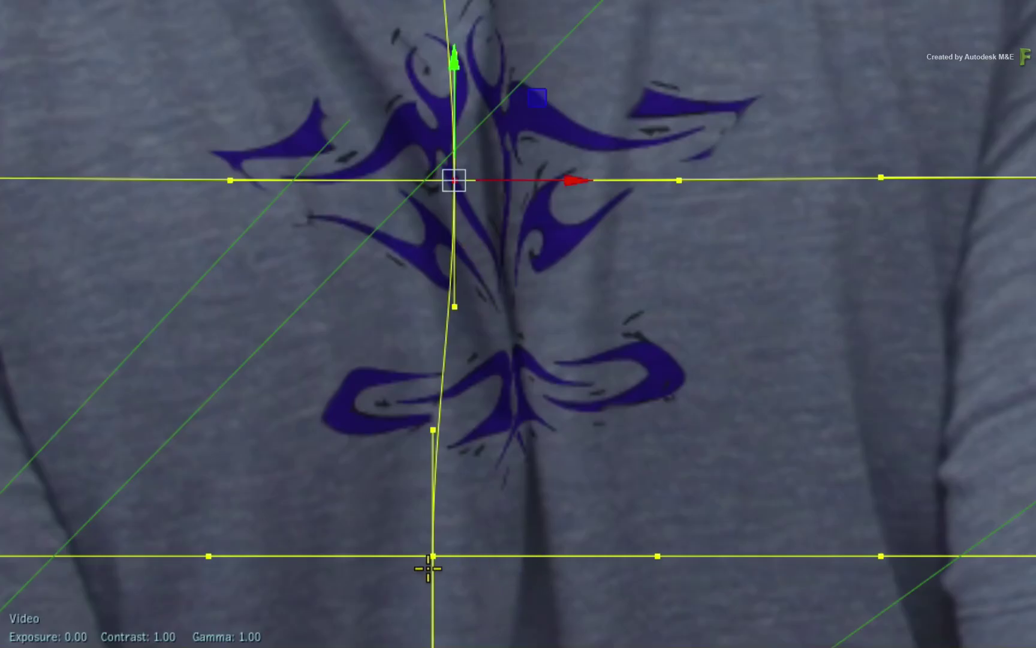
left_click_drag(434, 553, 455, 548)
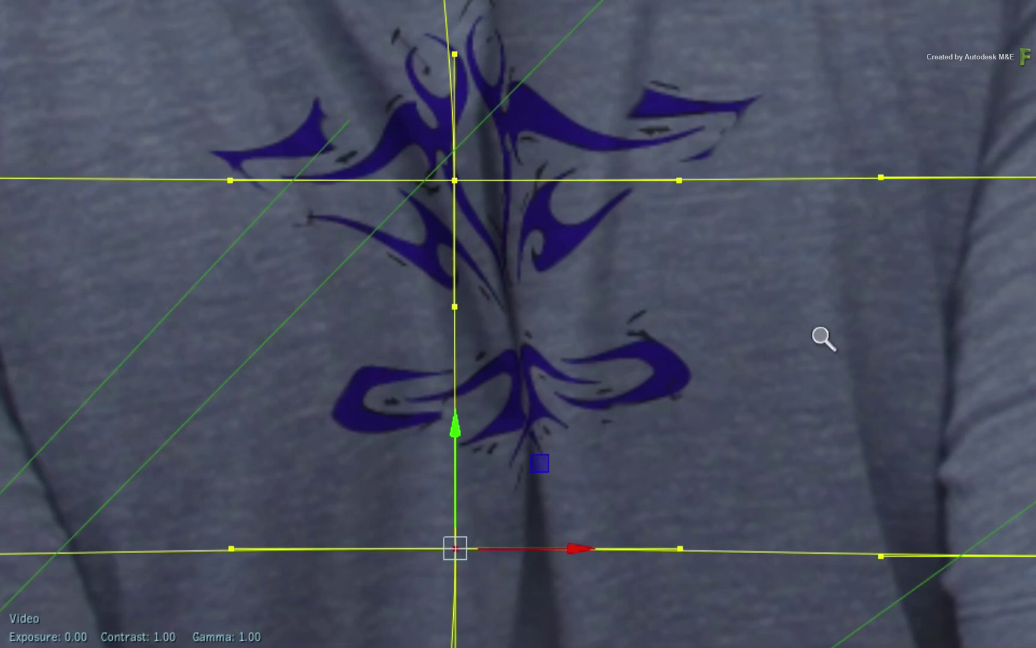
left_click_drag(824, 339, 680, 301)
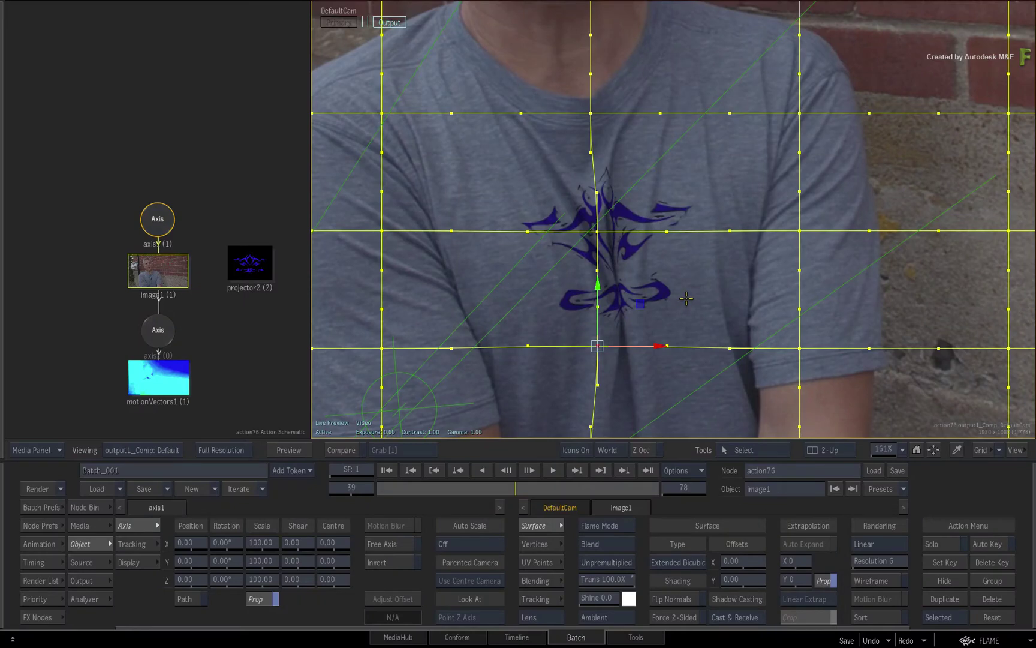
Step: Fit the image, set Icons Off, and scrub back to frame 2 to review the logo
left_click(935, 449)
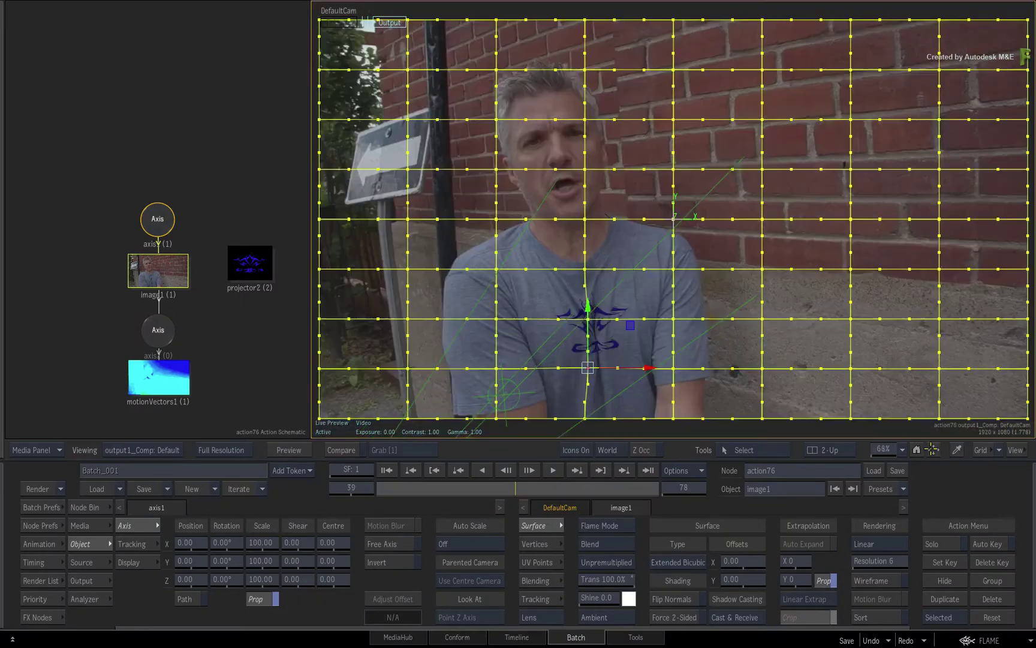
key("i")
left_click(587, 448)
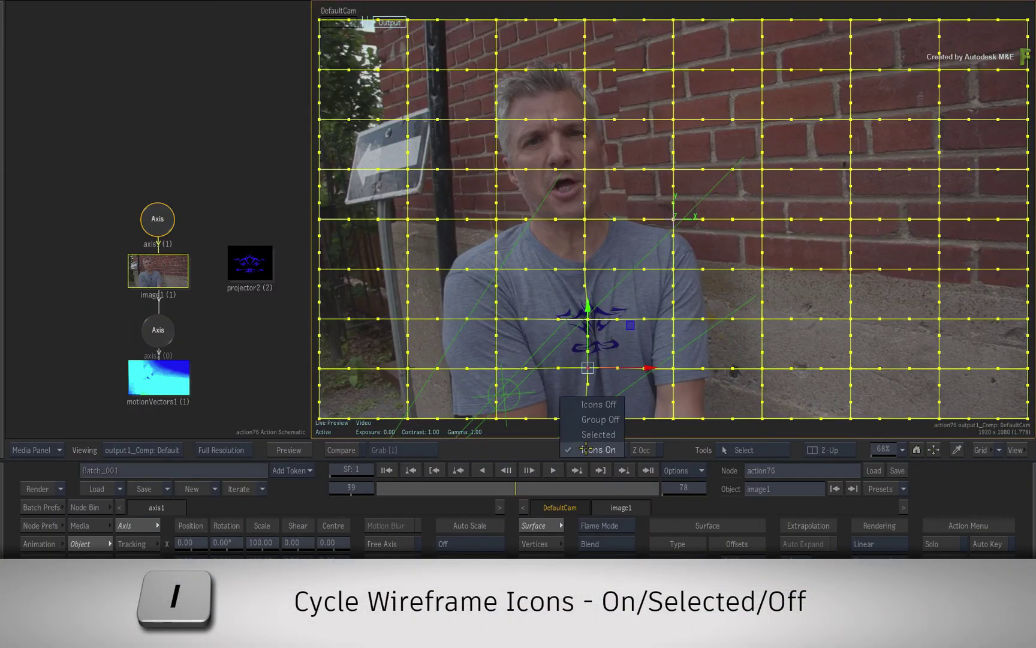
left_click(563, 403)
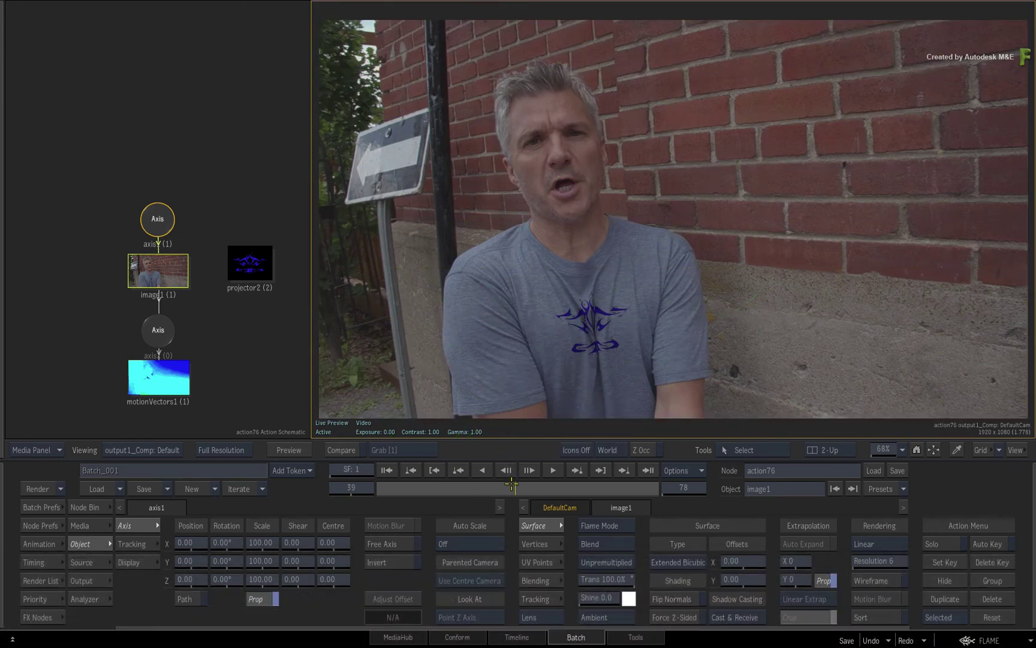
left_click_drag(512, 488, 484, 485)
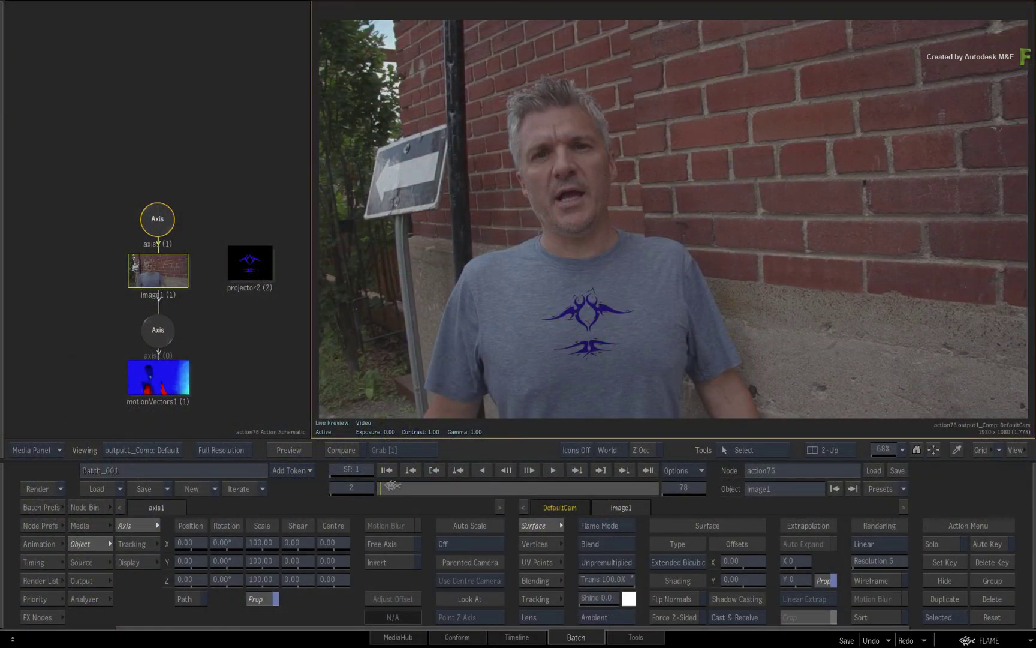
left_click_drag(393, 488, 662, 466)
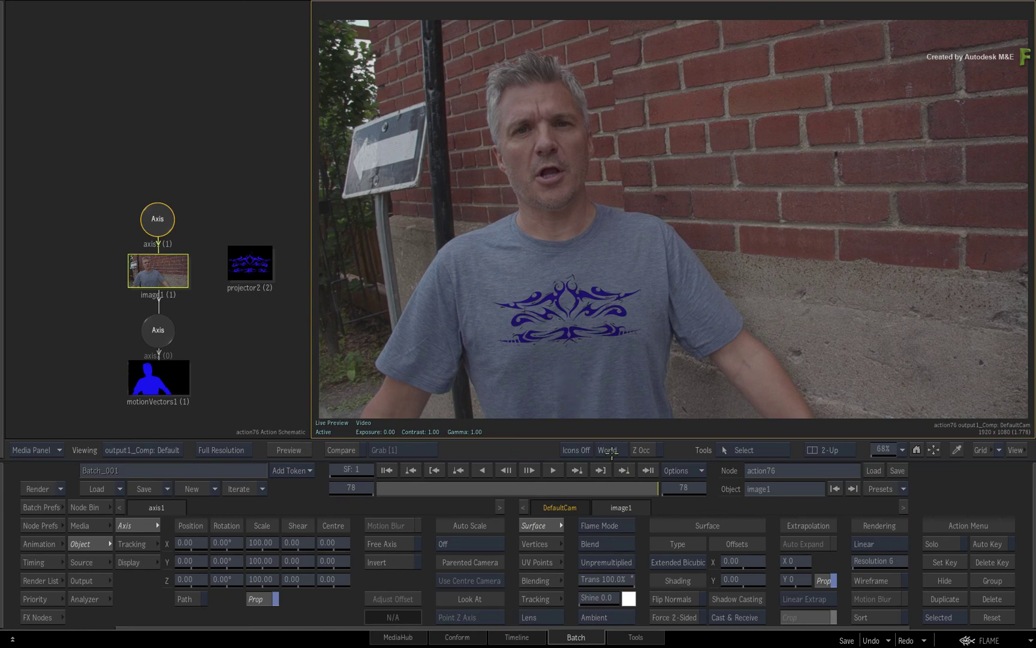
left_click_drag(641, 487, 358, 487)
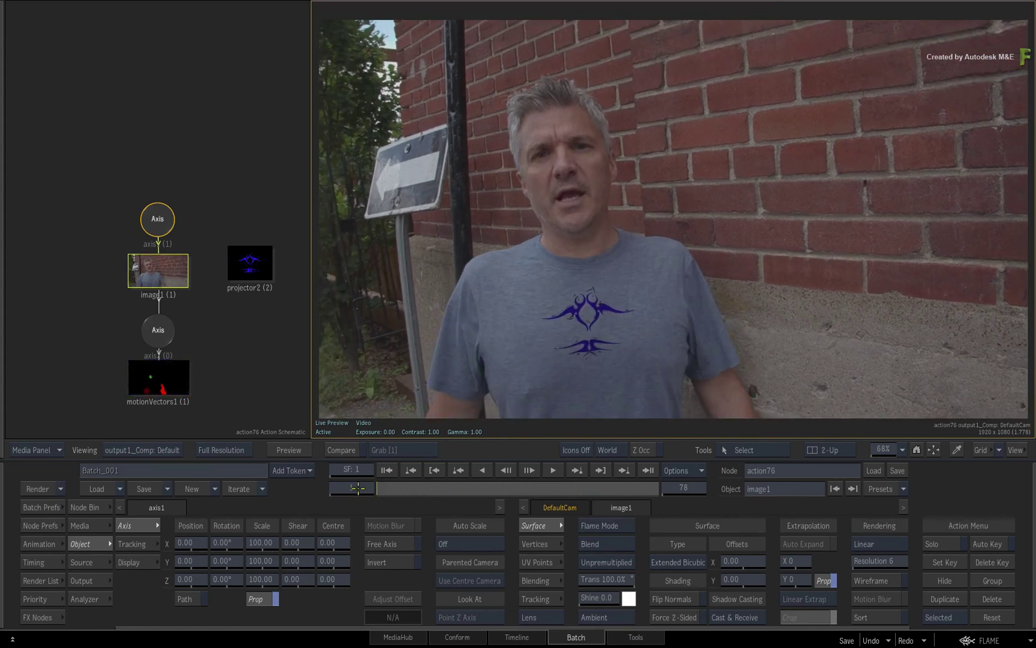